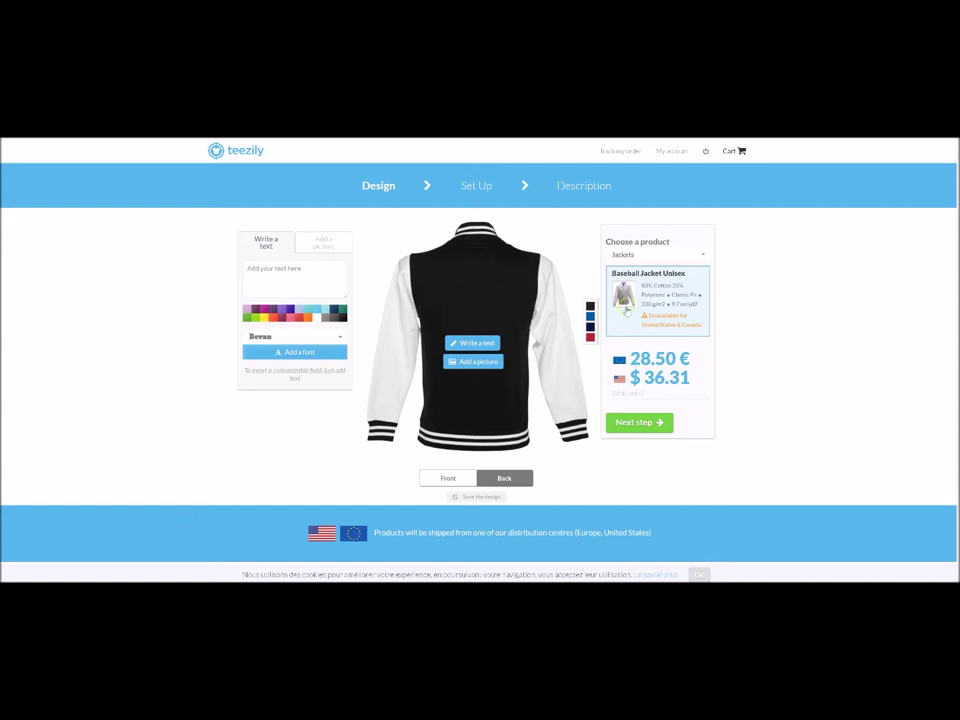
left_click(660, 255)
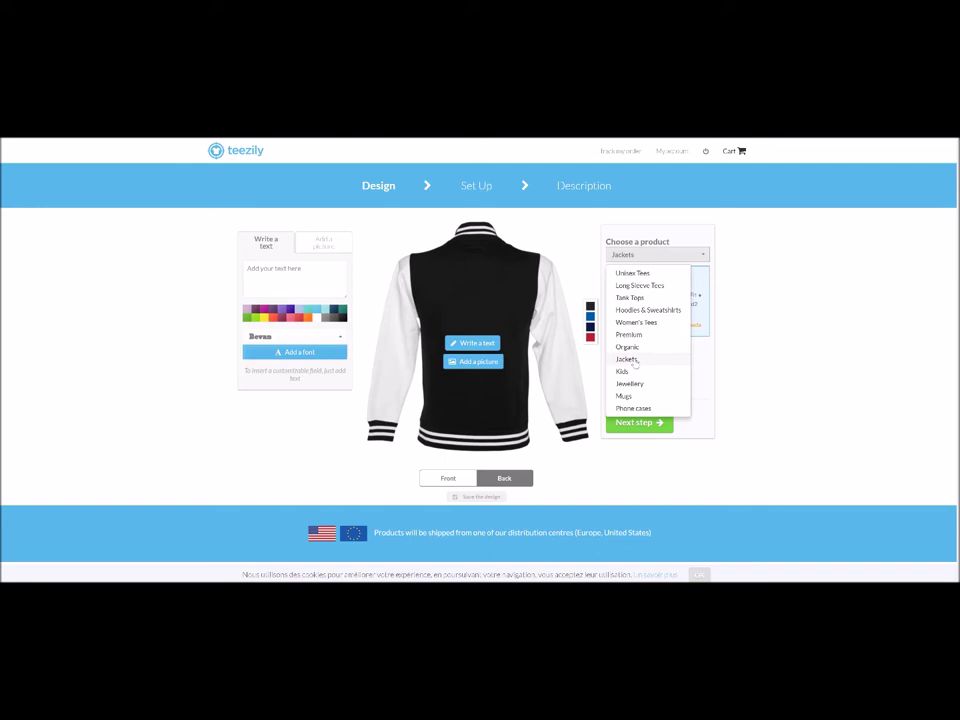
left_click(636, 258)
left_click(466, 300)
left_click(424, 243)
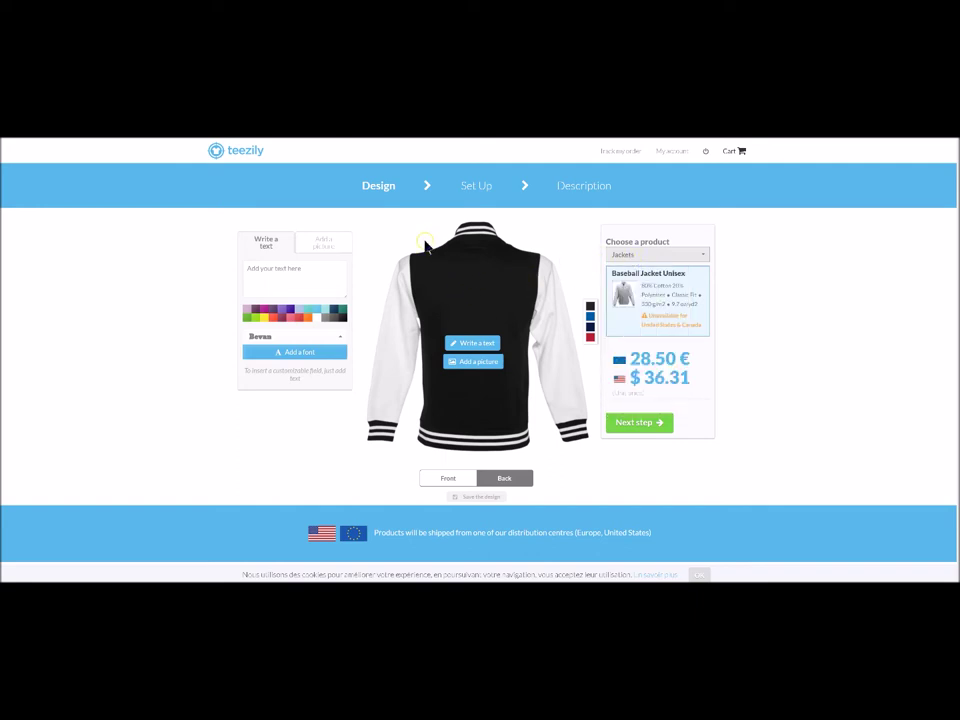
- Upload the picture Asset 1.png onto the back of the baseball jacket
left_click(322, 245)
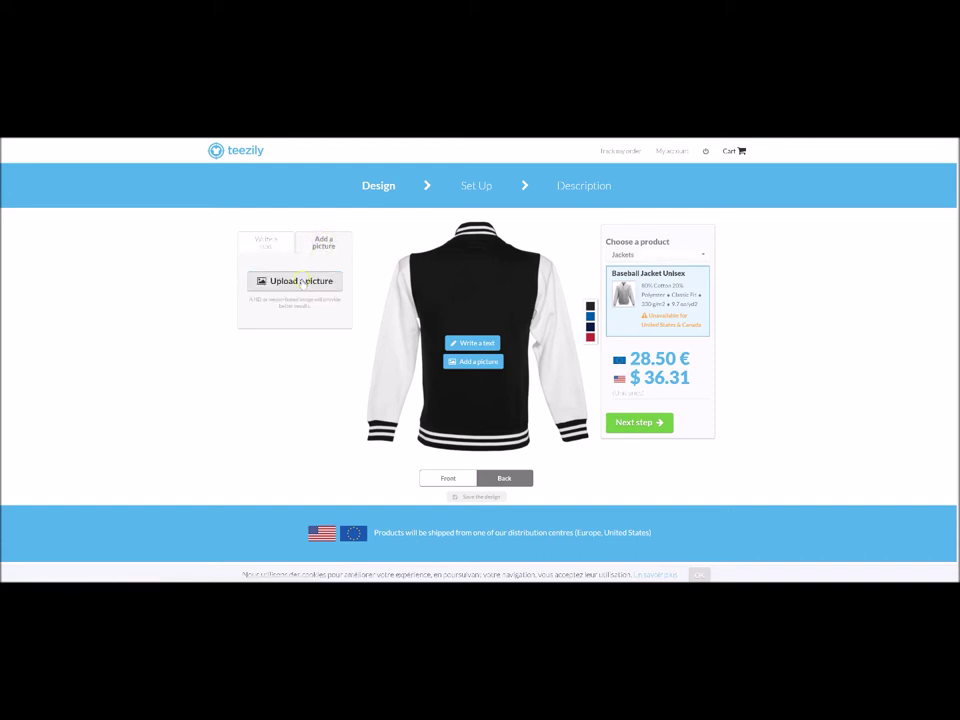
left_click(300, 281)
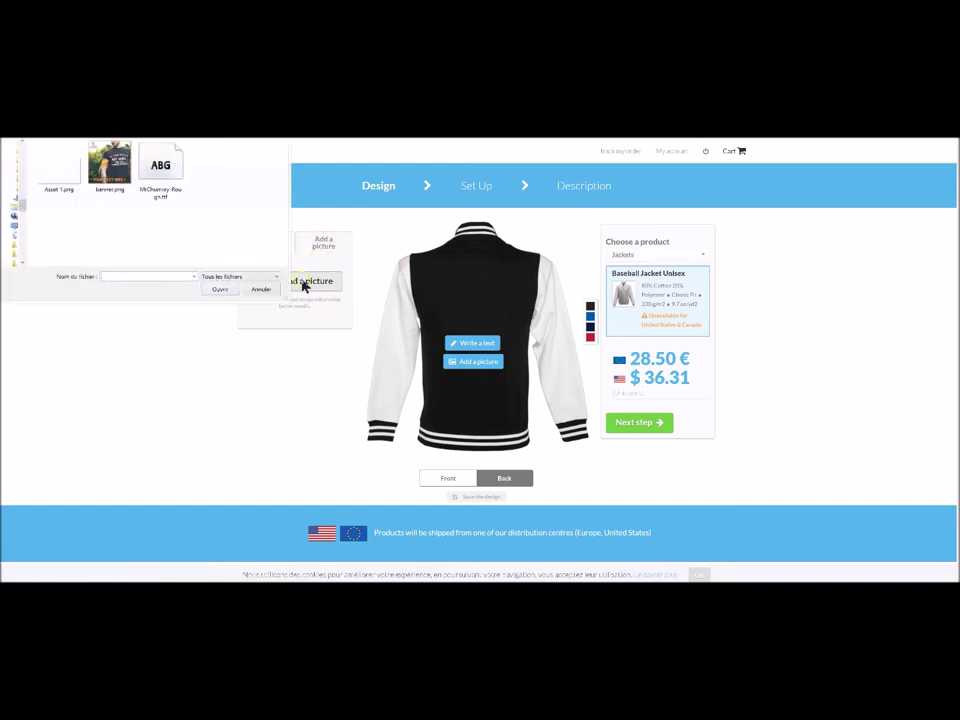
left_click(65, 189)
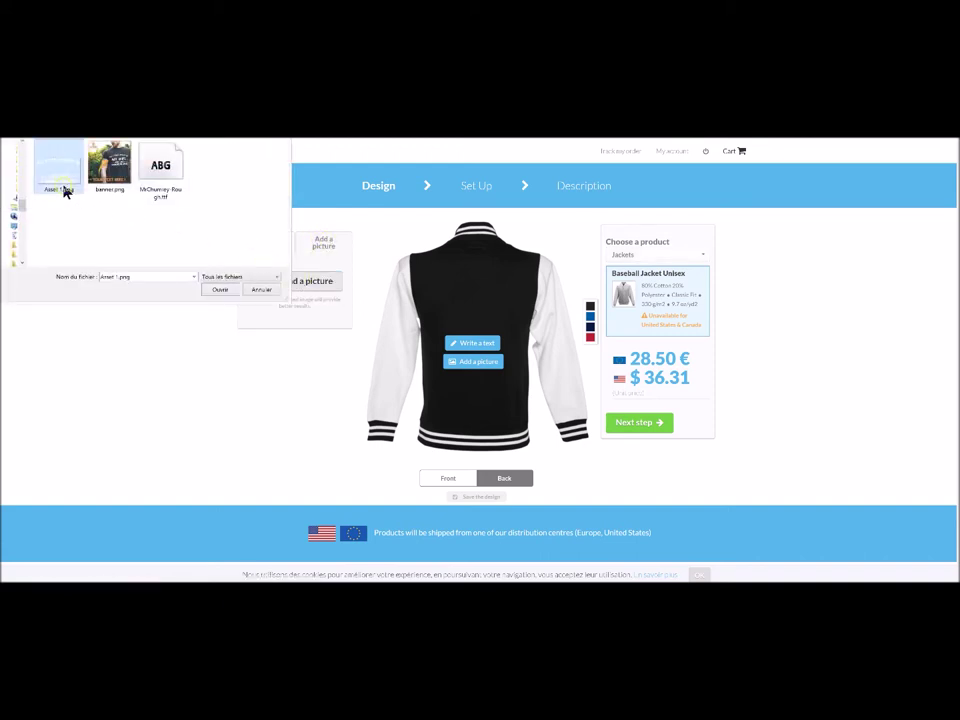
left_click(226, 289)
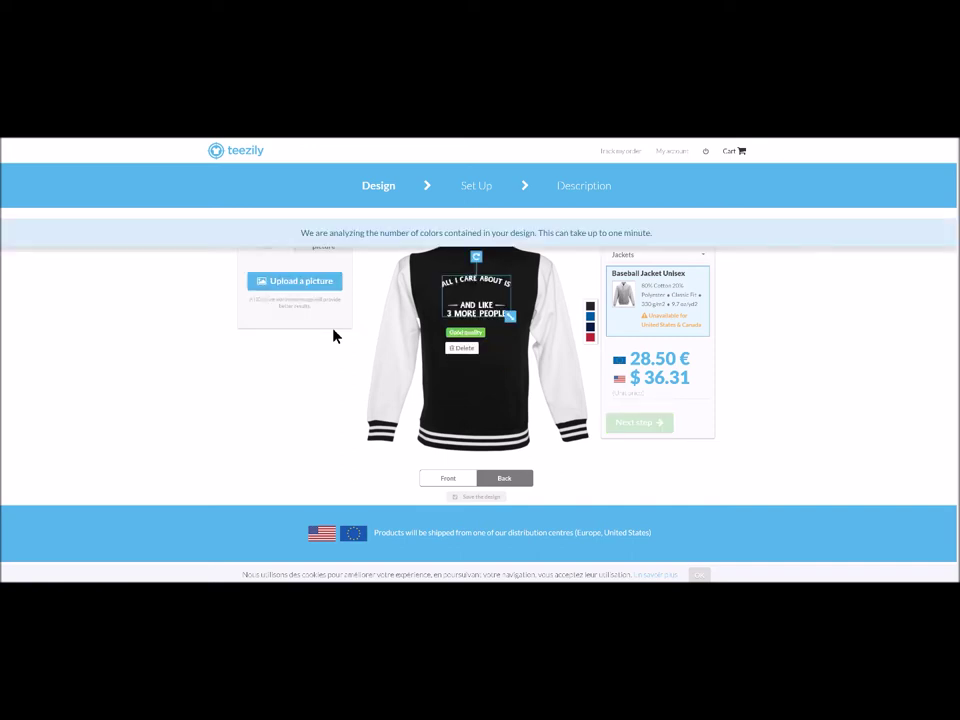
- Enlarge the uploaded picture to nearly the full width of the jacket's back and place it centred below the collar
left_click(512, 317)
mouse_move(512, 317)
left_mouse_down()
mouse_move(526, 328)
mouse_move(513, 317)
left_mouse_up()
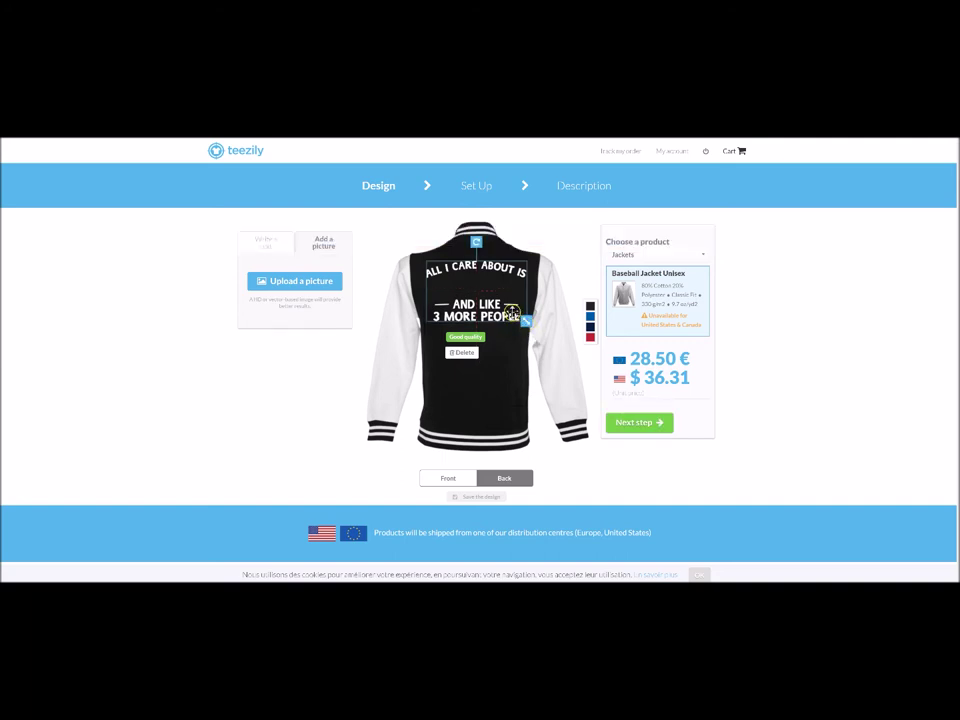
left_click_drag(511, 313, 513, 316)
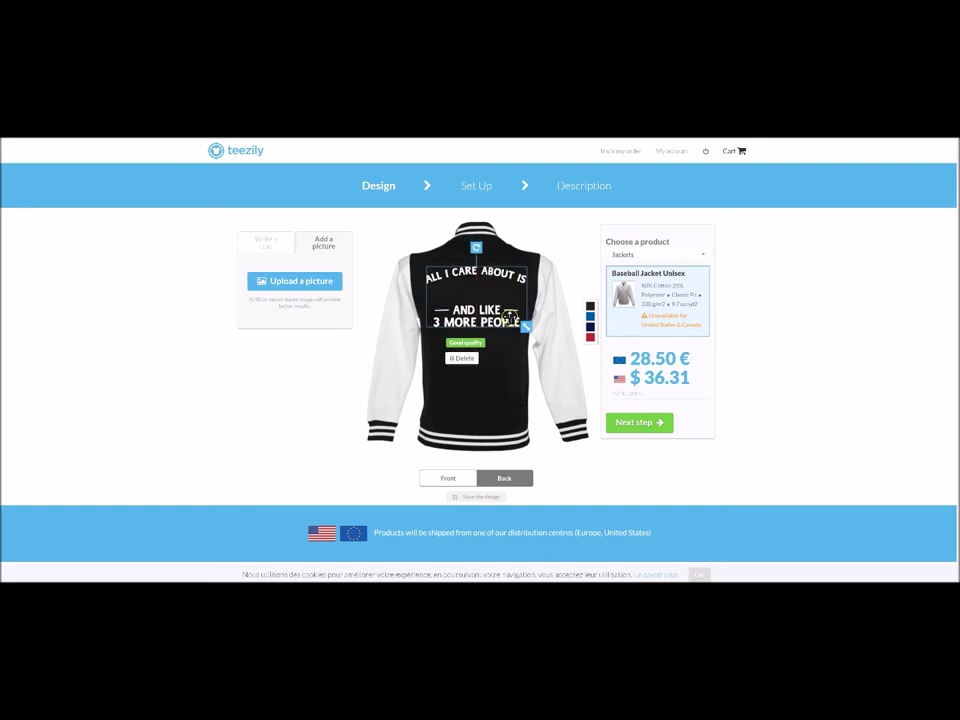
left_click(375, 248)
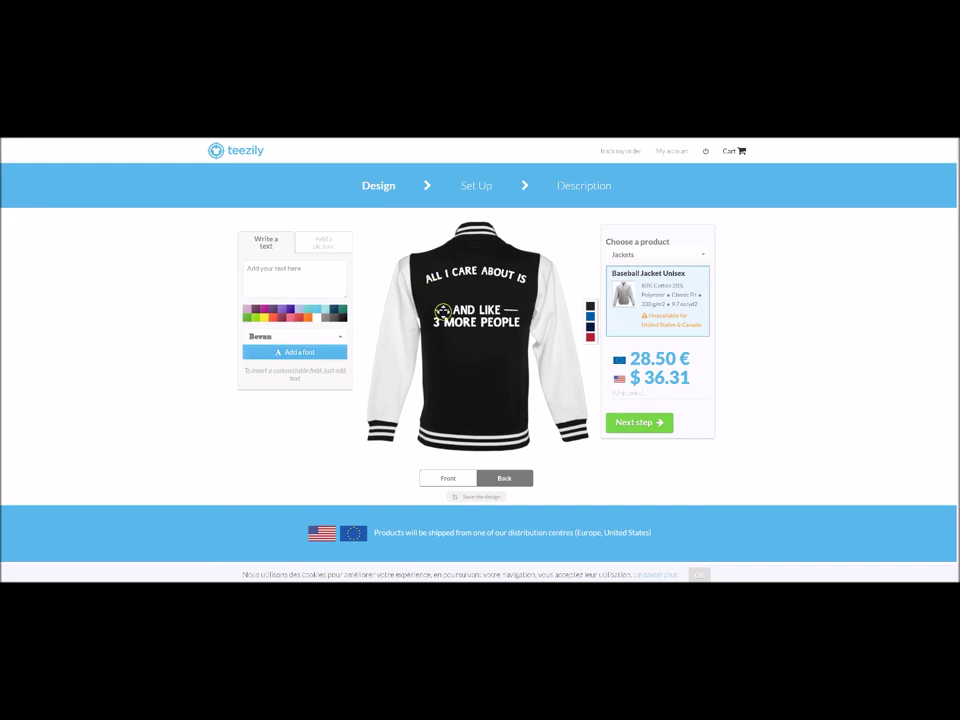
- Add the custom font file MrChumley-Rough.ttf to the text fonts
left_click(292, 356)
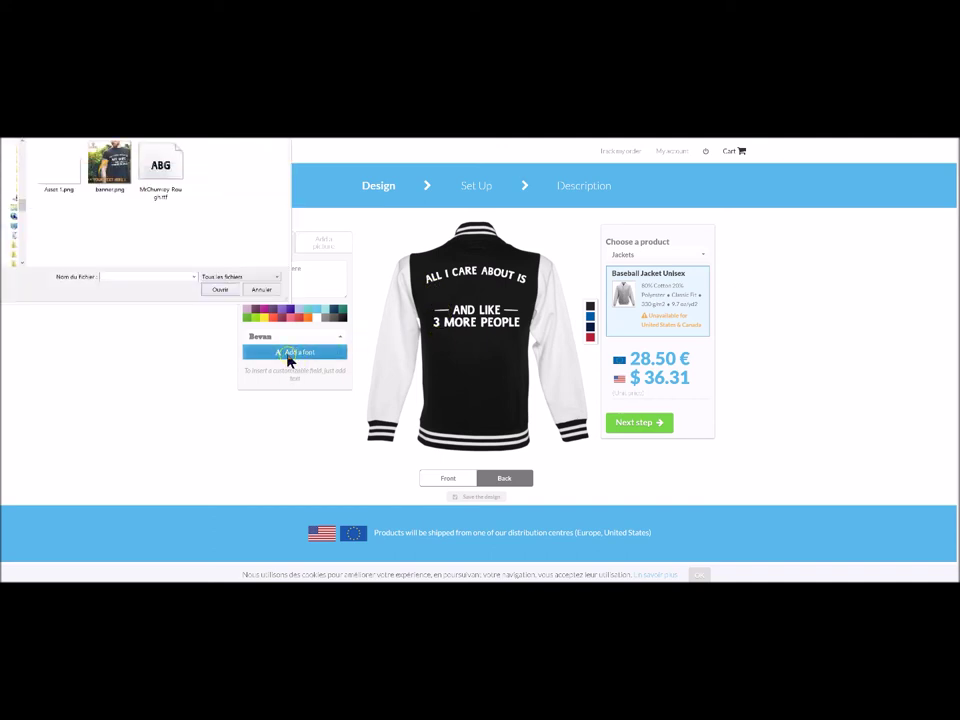
left_click(163, 175)
left_click(215, 292)
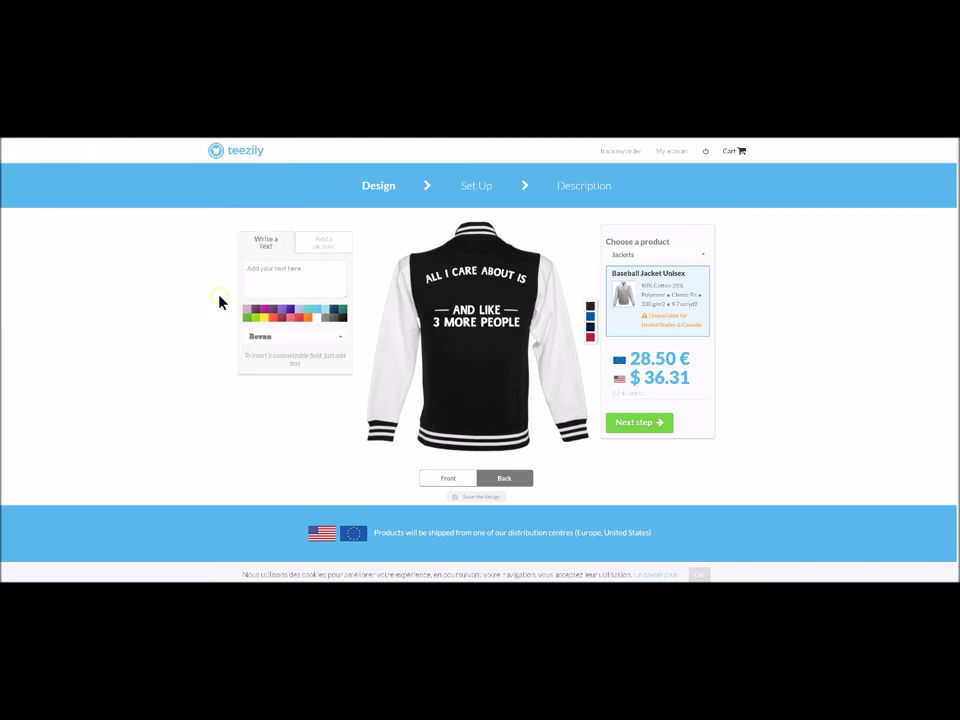
- Add the white text "Text here" to the back of the jacket
left_click(281, 281)
left_click(316, 317)
left_click(300, 283)
type("Text")
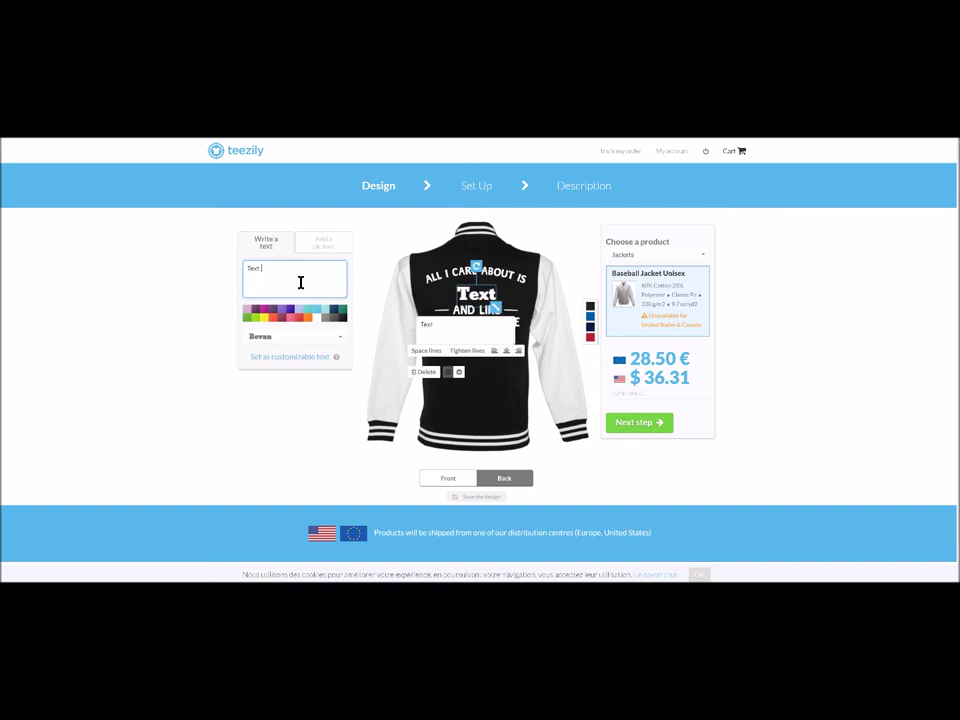
type("here")
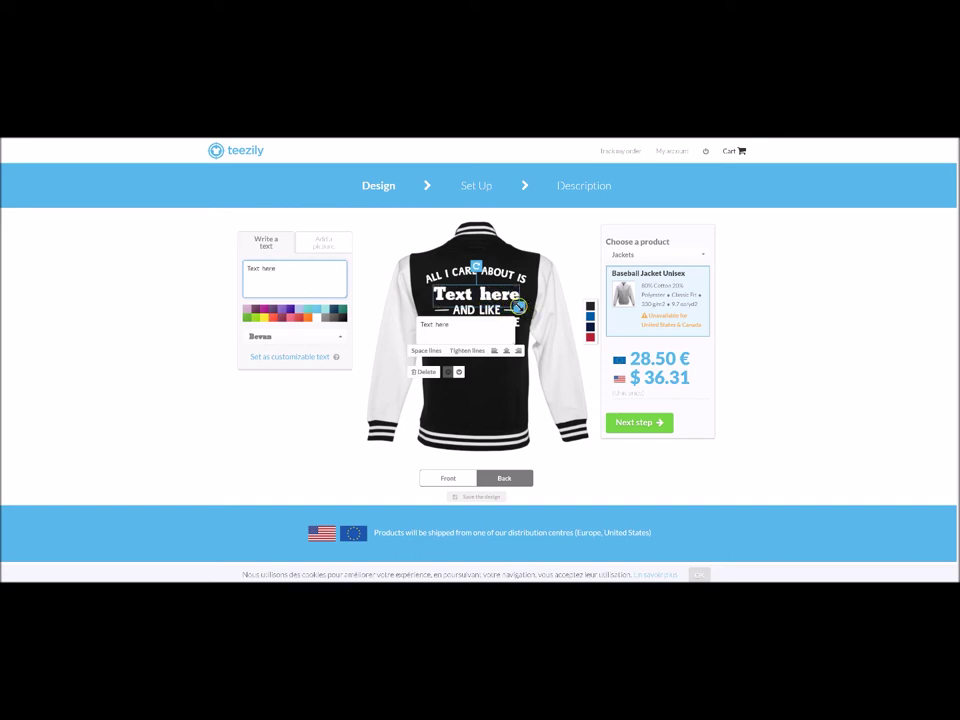
- Apply the uploaded Mr Chumley Rough font to the text and enlarge it to fill the gap between "All I care about is" and "And like"
left_click_drag(519, 305, 505, 300)
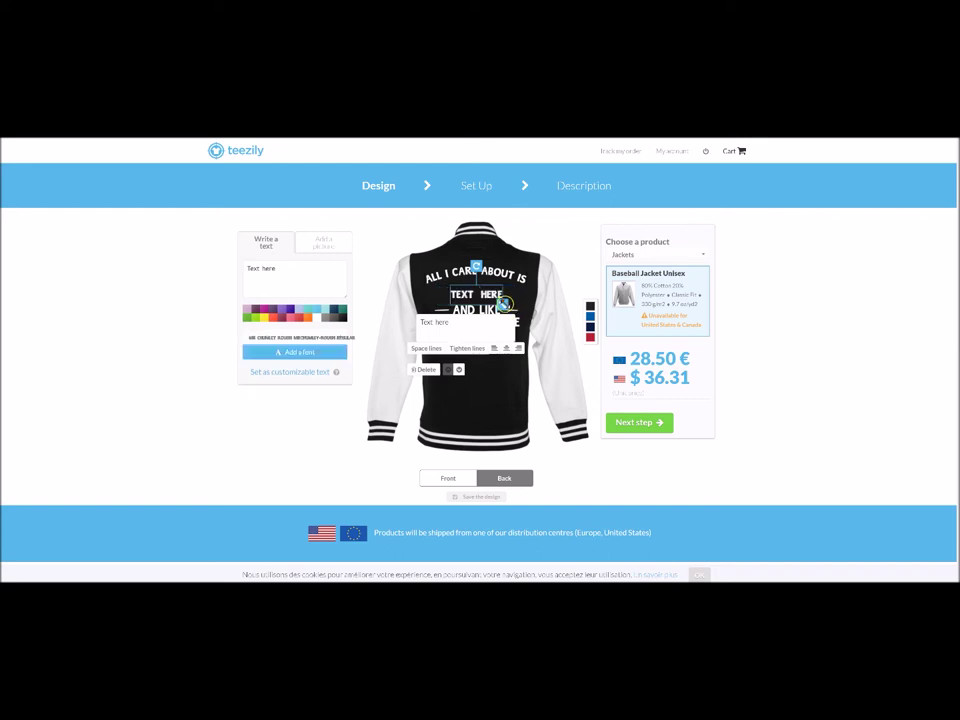
left_click_drag(506, 303, 523, 317)
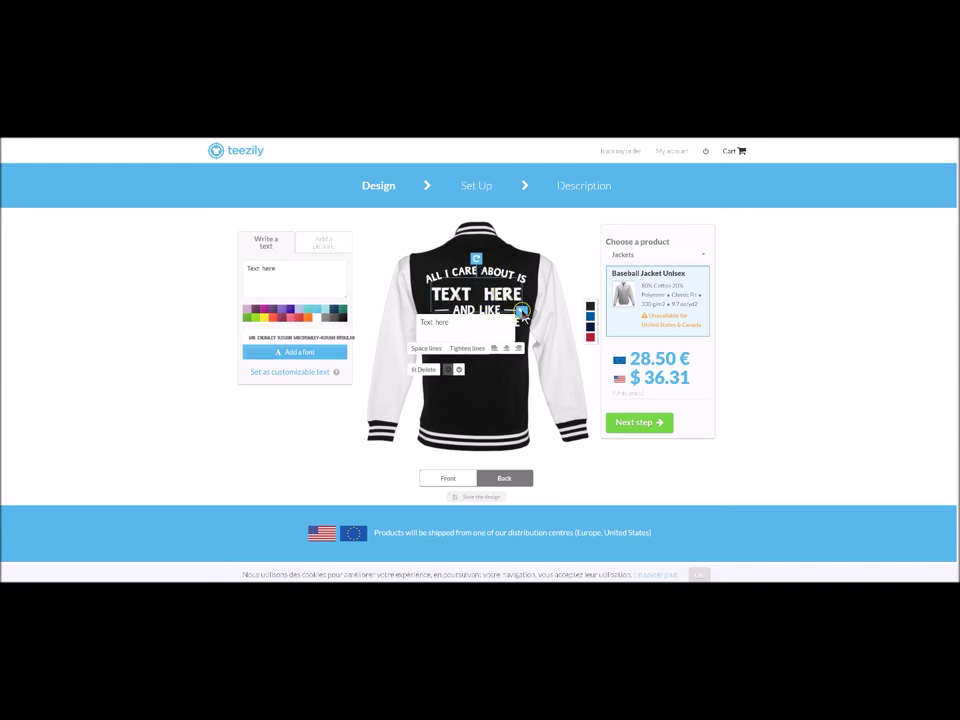
left_click_drag(507, 297, 510, 300)
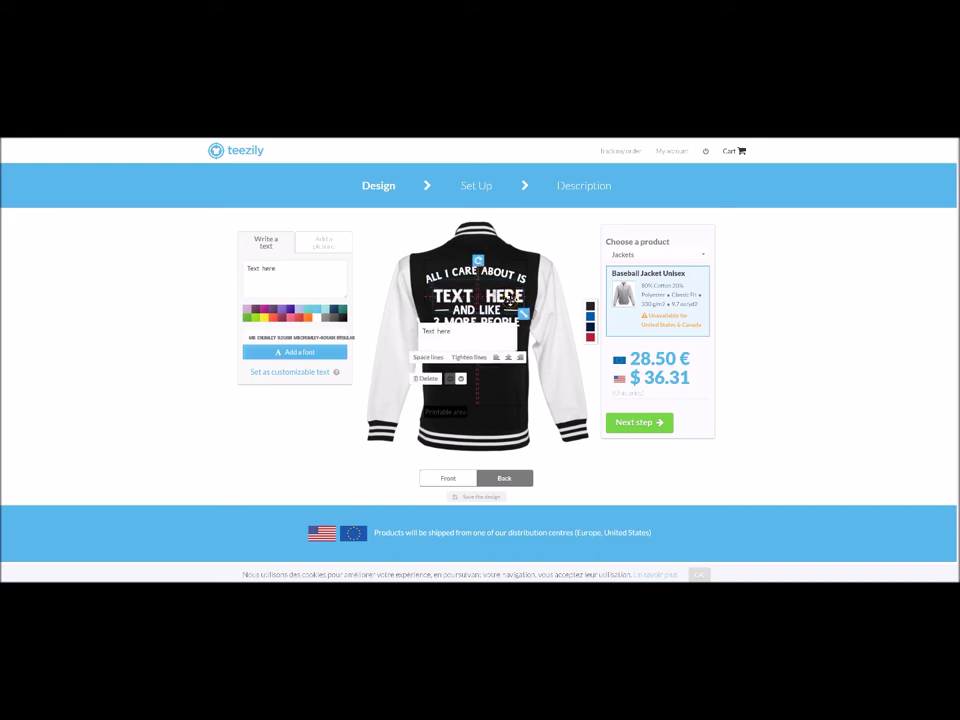
left_click_drag(510, 298, 510, 296)
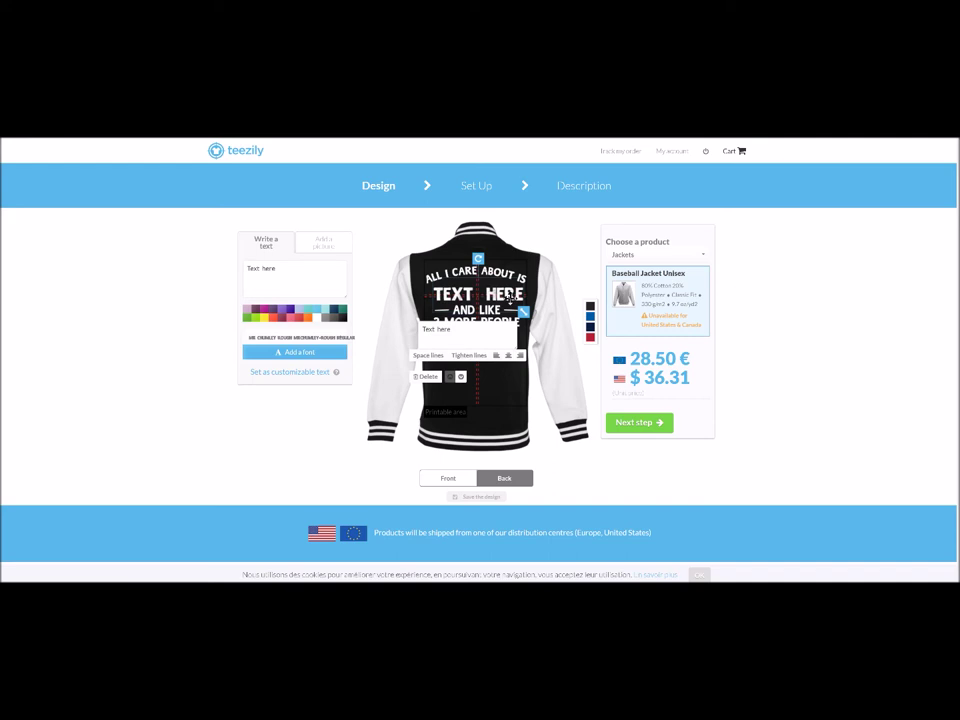
left_click_drag(510, 299, 512, 301)
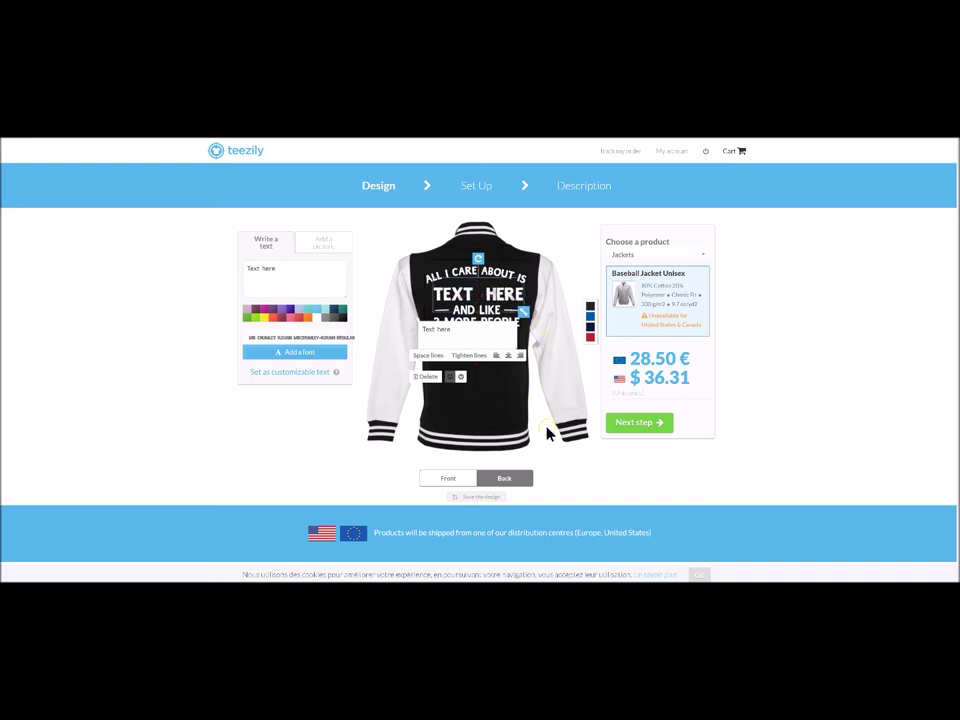
- Make the "Text here" line a customizable text and proceed to the Set Up stage
left_click(285, 372)
left_click(560, 248)
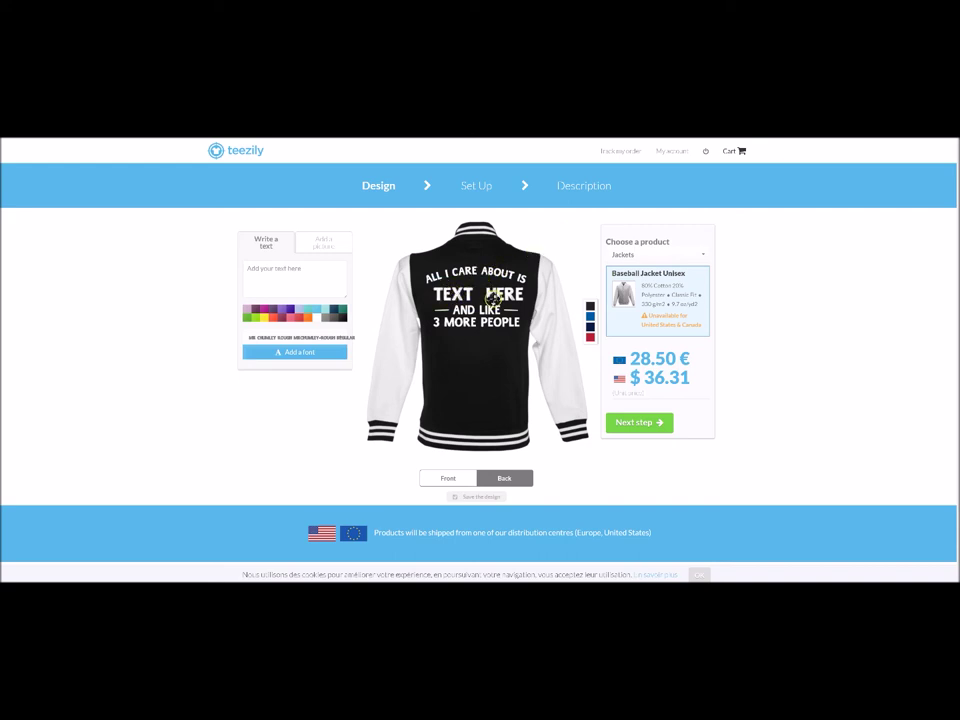
left_click(617, 421)
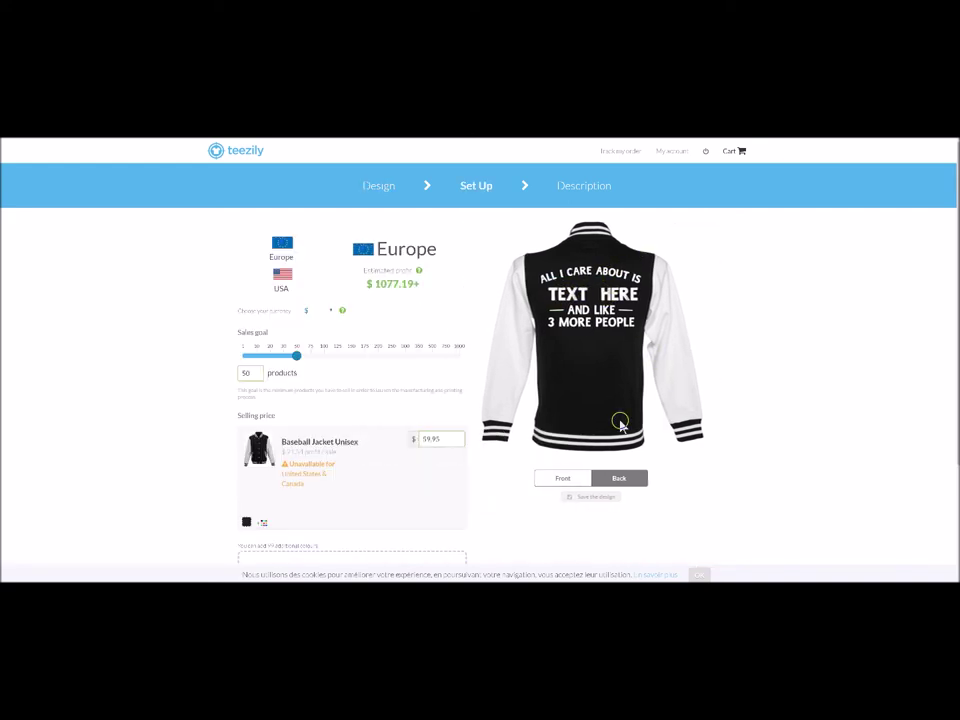
- Continue to the Description stage and fill in the recommended campaign name and description in English (USA)
scroll(460, 370, "down", 3)
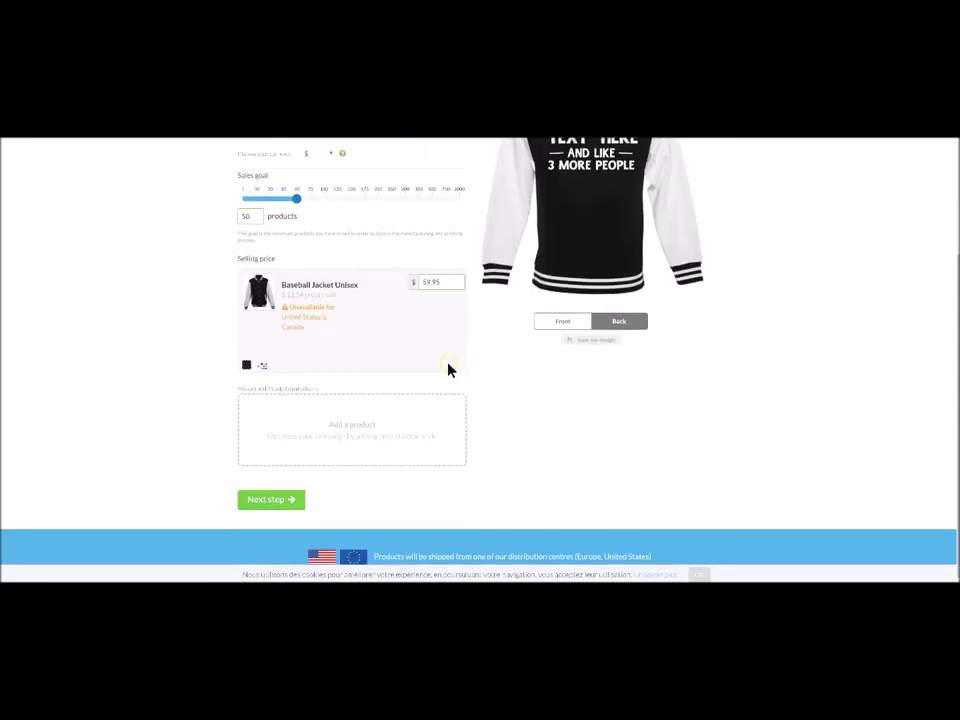
left_click(287, 500)
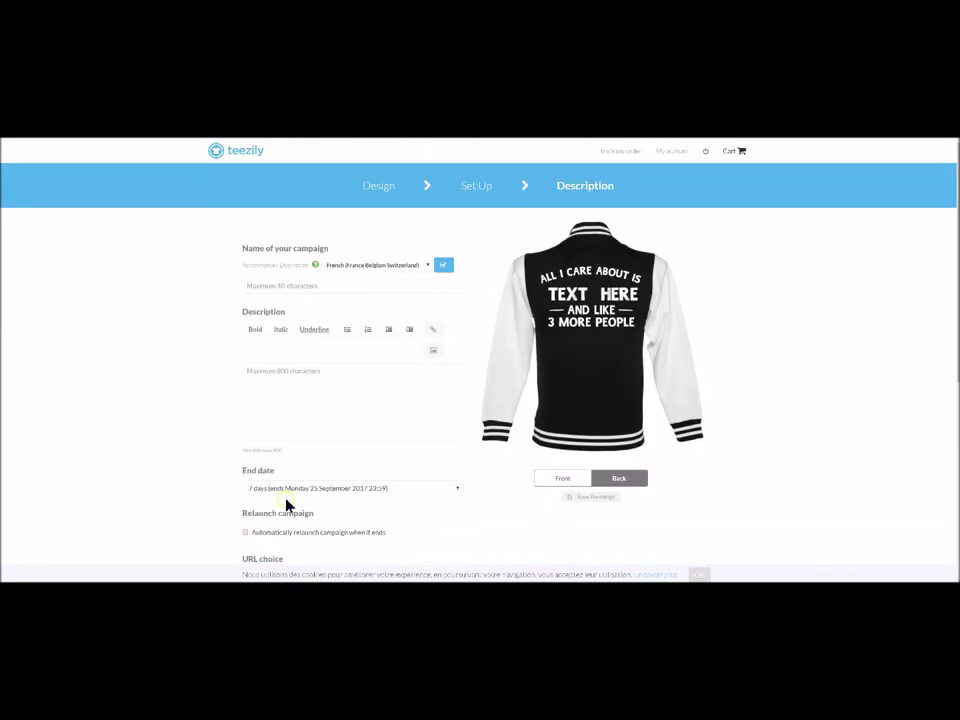
left_click(415, 266)
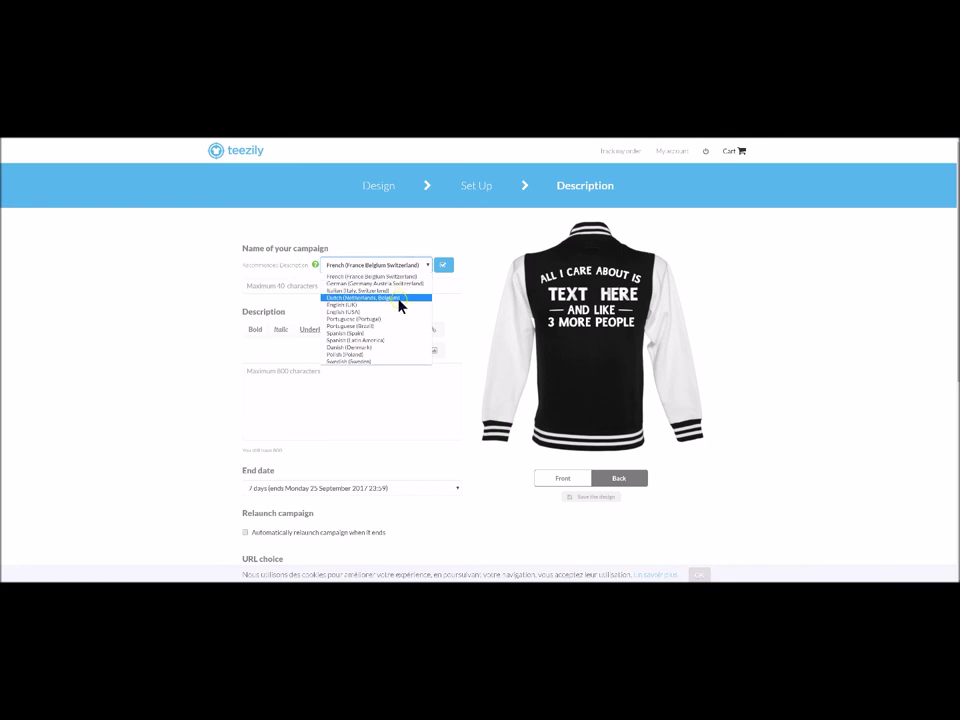
left_click(397, 311)
left_click(443, 264)
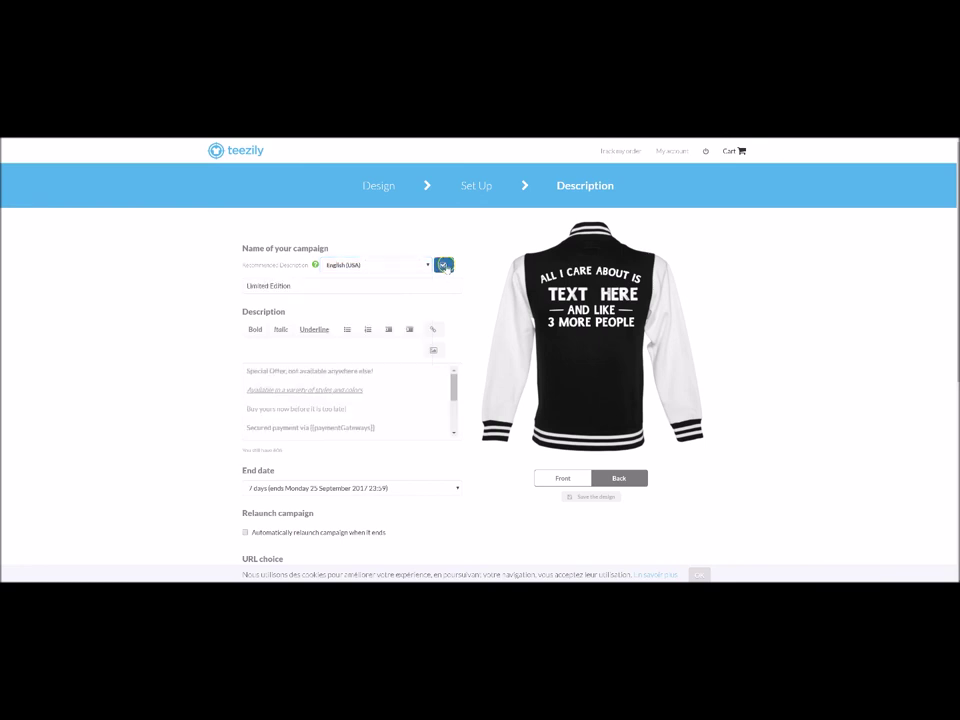
- Set the campaign's end date to 1 day (ends Tuesday 19 September 2017 23:59)
scroll(433, 338, "down", 2)
left_click(330, 346)
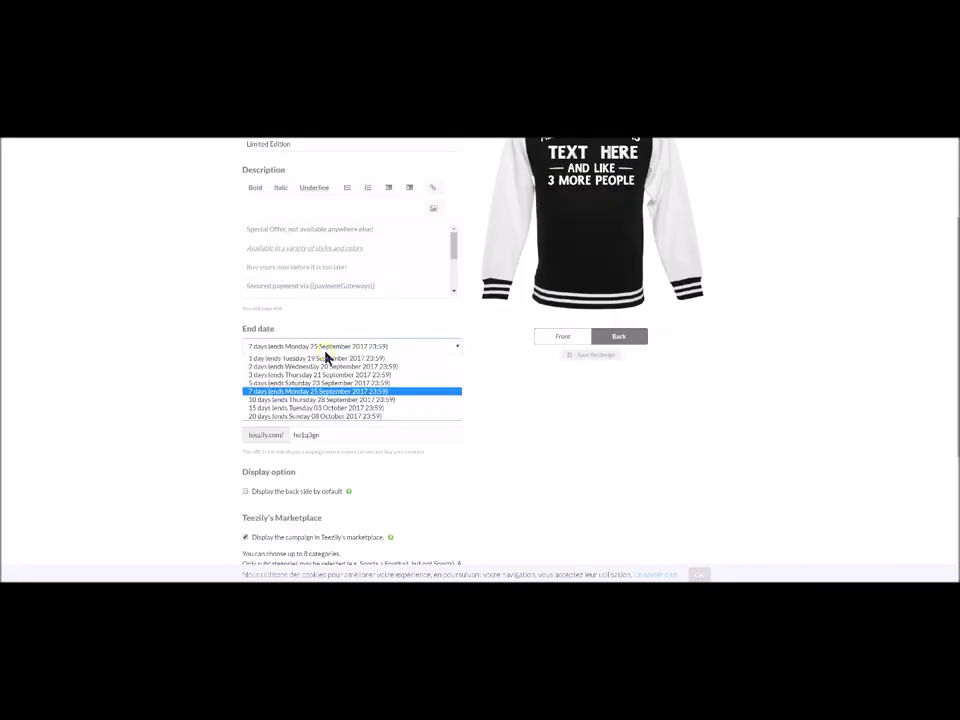
left_click(315, 358)
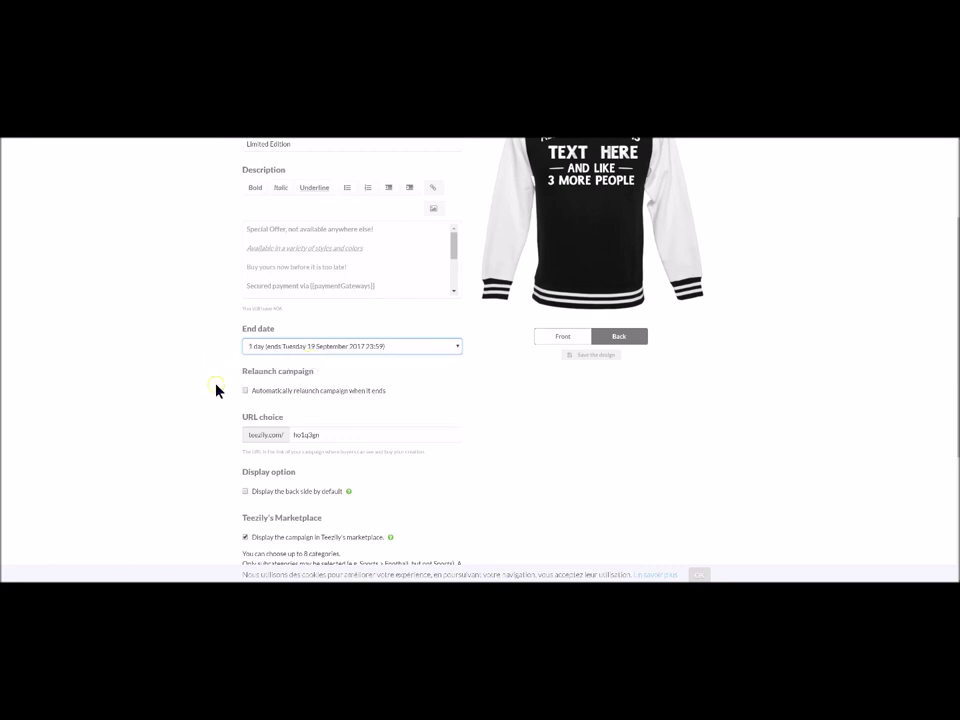
- Turn off displaying the campaign in Teezily's marketplace and launch the campaign
scroll(225, 408, "down", 2)
left_click(245, 396)
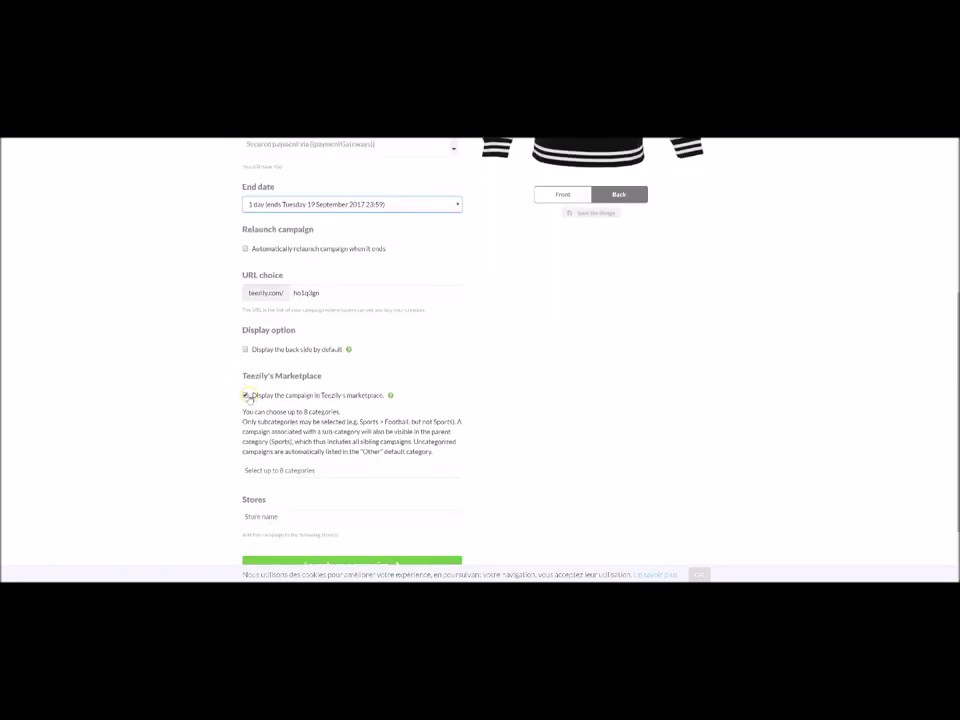
left_click(346, 481)
left_click(460, 367)
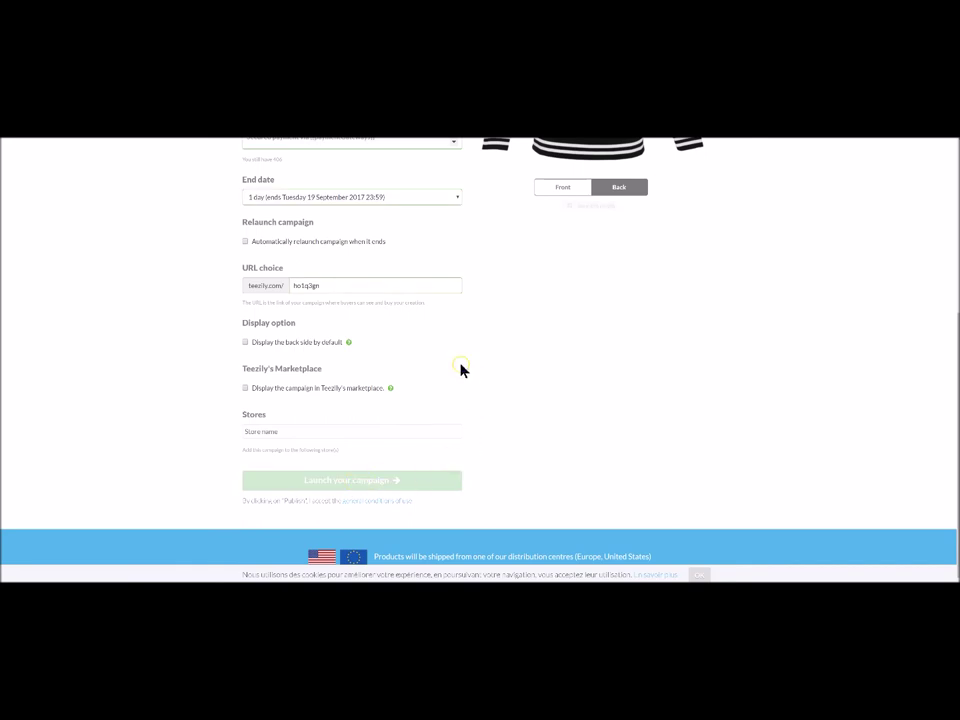
scroll(455, 358, "up", 3)
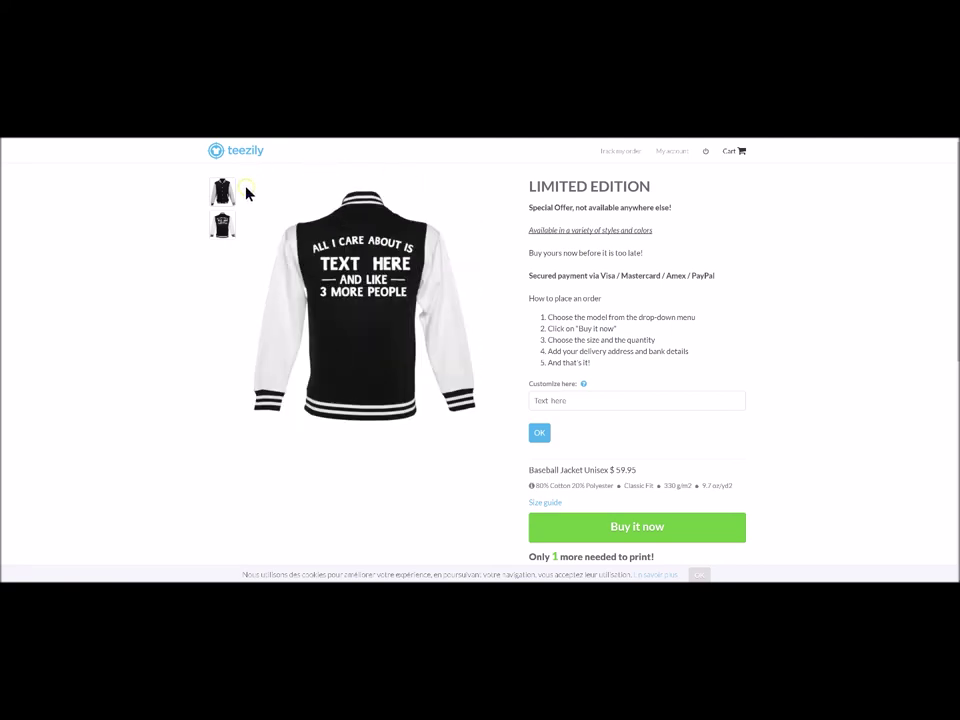
- Enter "my wife" as the custom text on the jacket's sales page
mouse_move(298, 272)
left_click(557, 399)
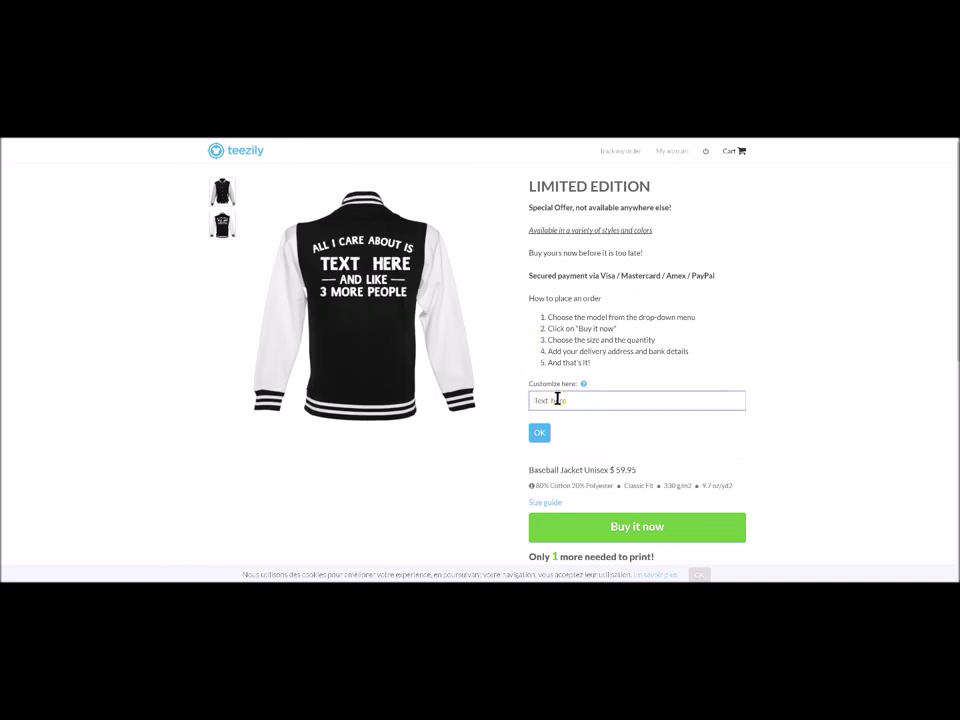
type("my")
type("wife")
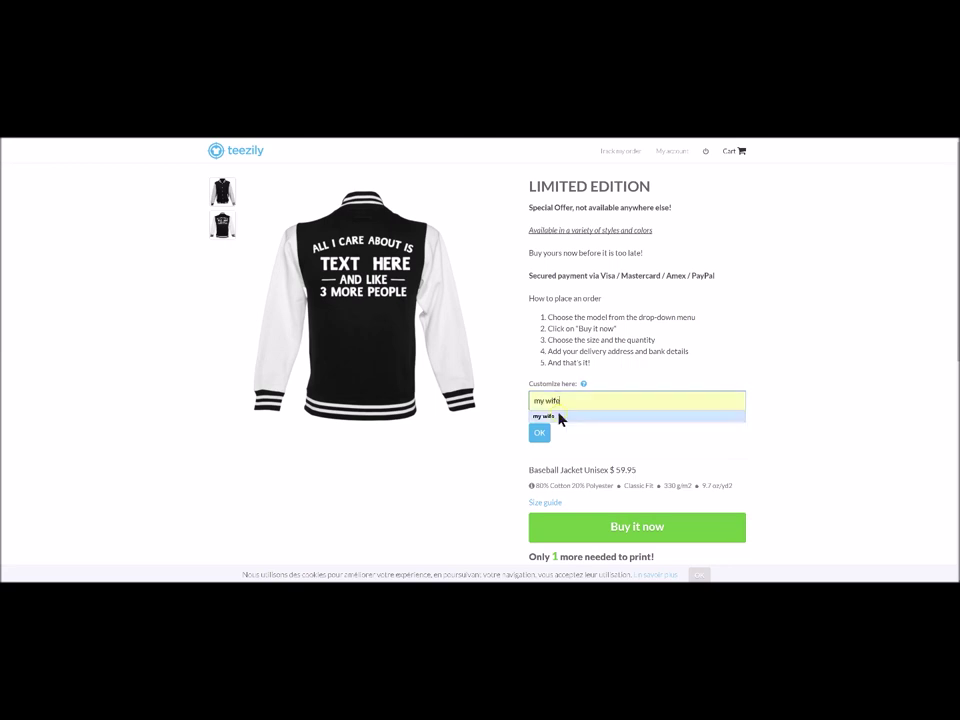